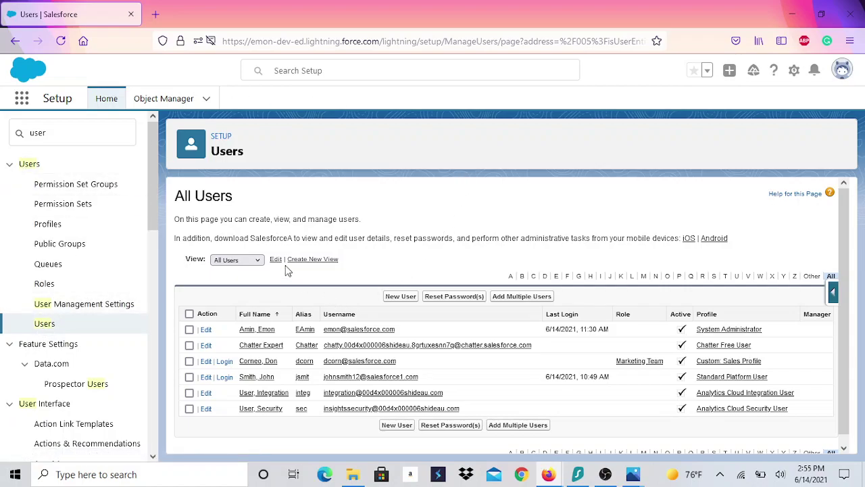
Start a new user record and look through the available role and profile choices
click(399, 299)
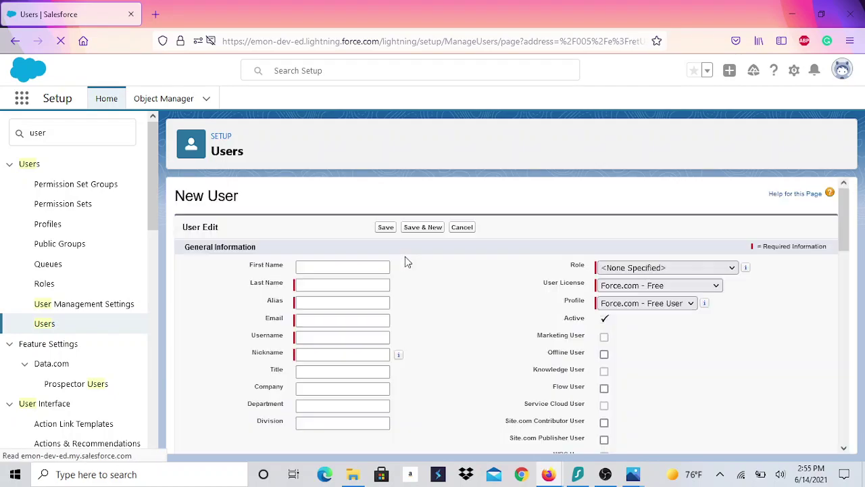
scroll(424, 264, down, 2)
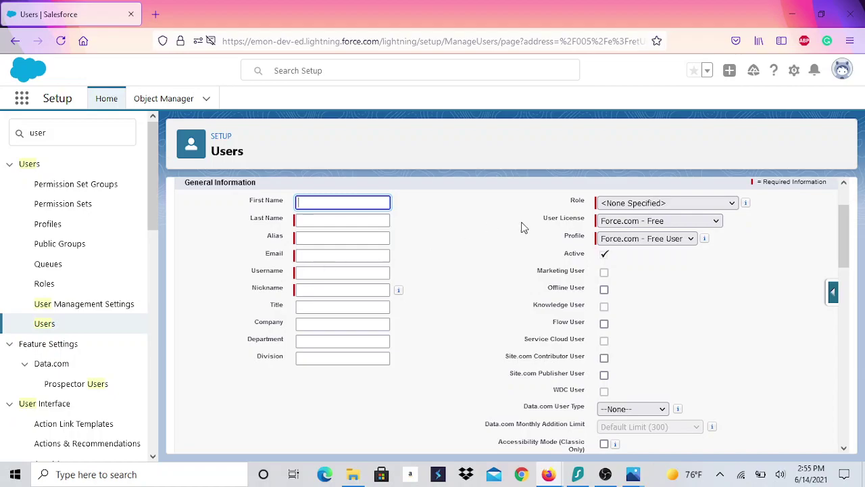
click(647, 204)
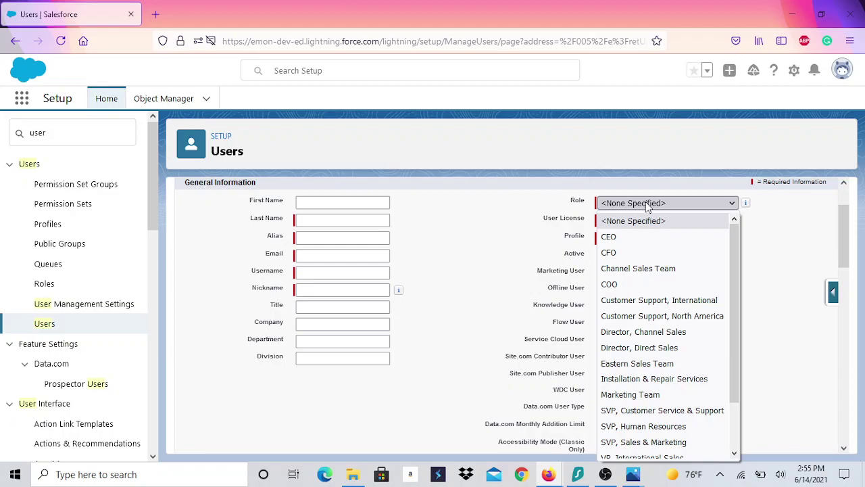
click(646, 203)
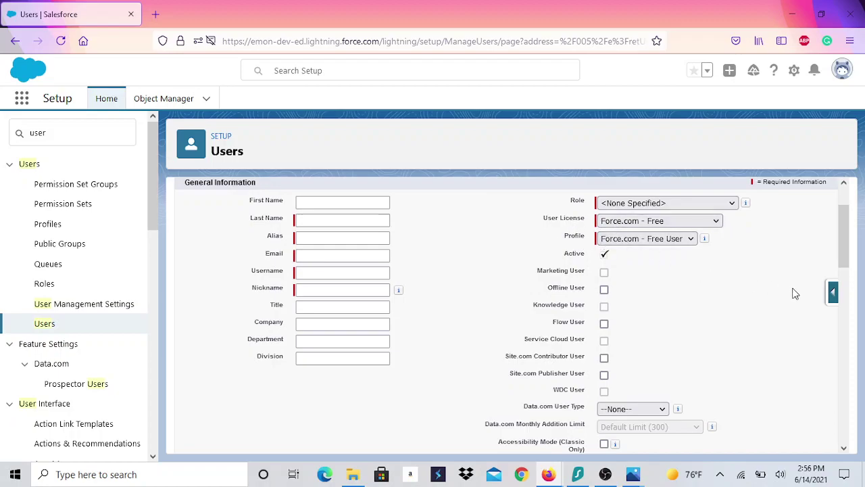
scroll(795, 294, up, 2)
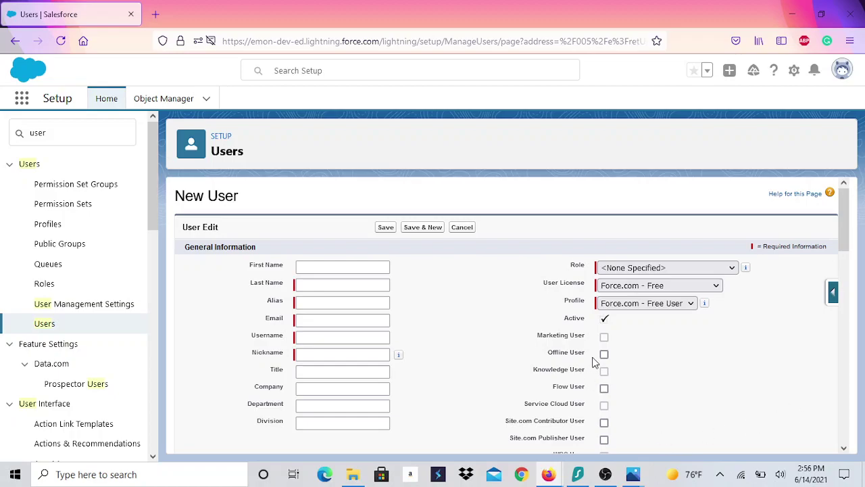
scroll(595, 365, down, 2)
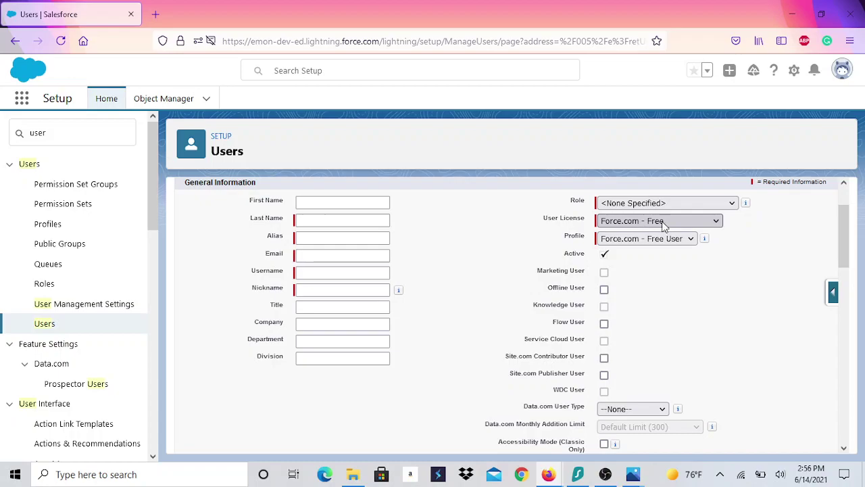
click(649, 238)
click(642, 240)
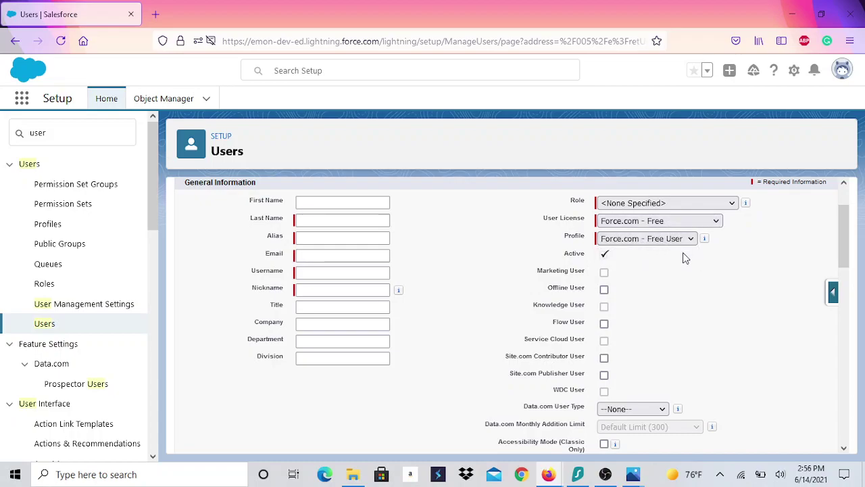
Set the new user's license to Chatter Free and try the Chatter Moderator User profile before choosing Chatter Free User
click(629, 221)
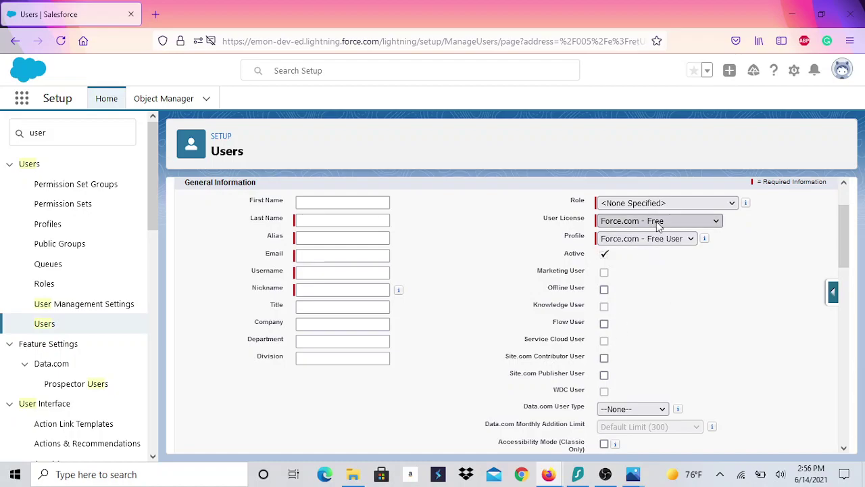
click(602, 253)
click(648, 240)
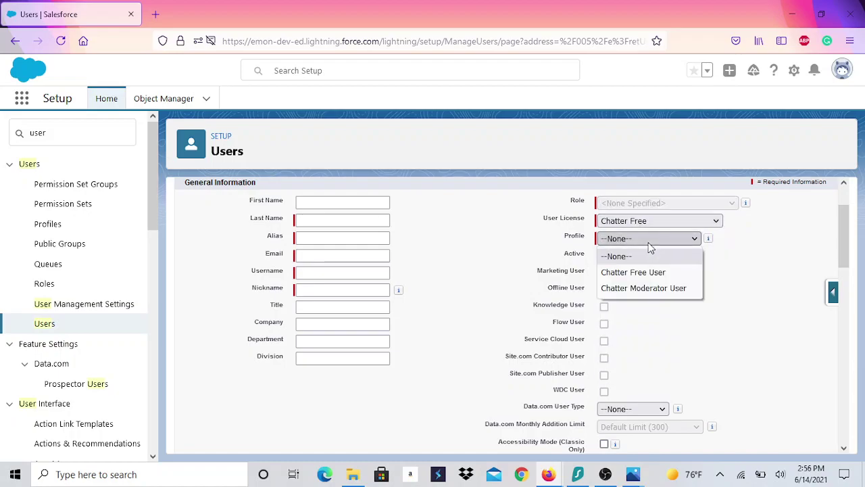
click(646, 273)
click(647, 241)
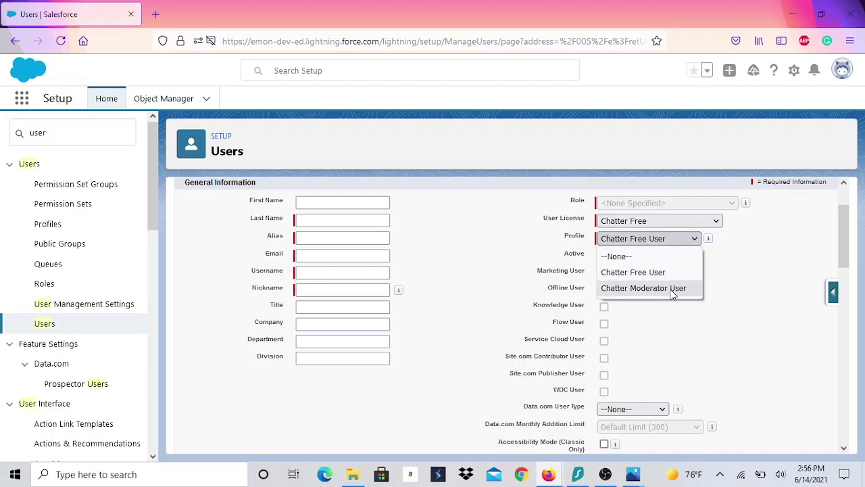
click(673, 293)
click(669, 245)
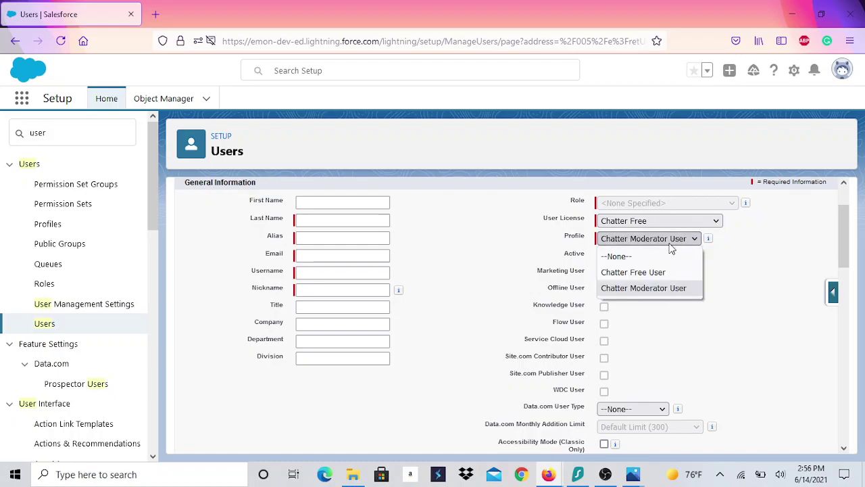
click(662, 272)
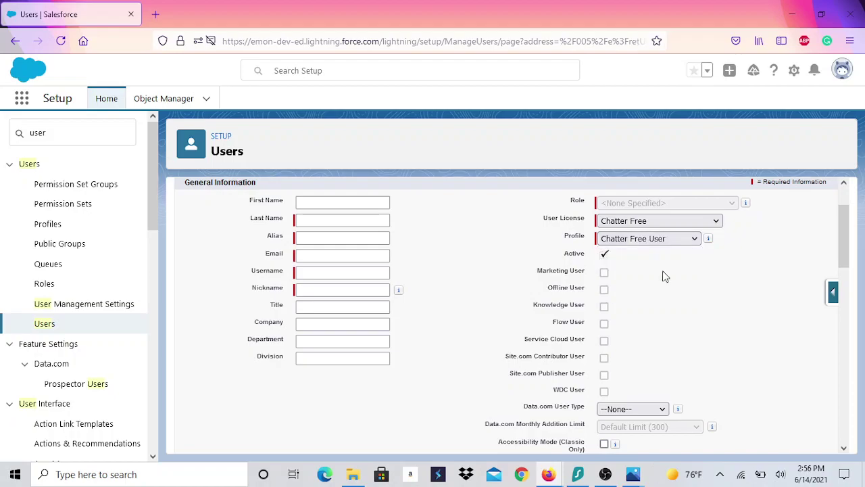
Set the new user's license to Salesforce Platform and check the profiles it offers
click(684, 223)
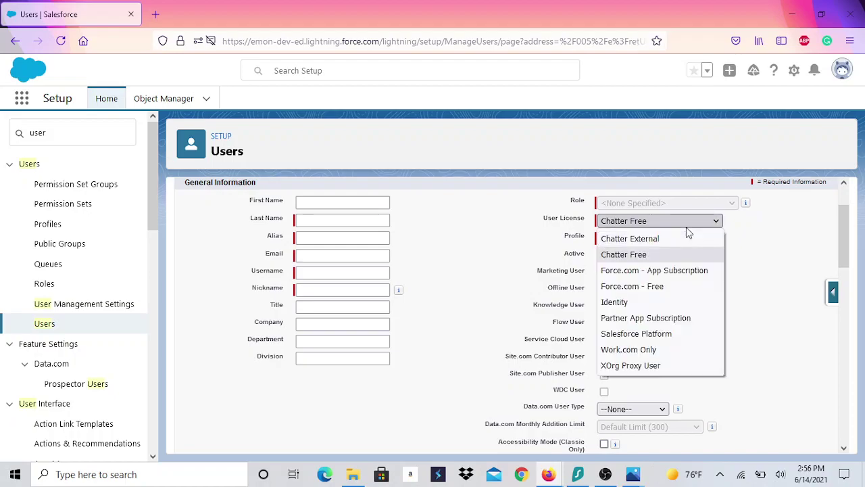
click(667, 334)
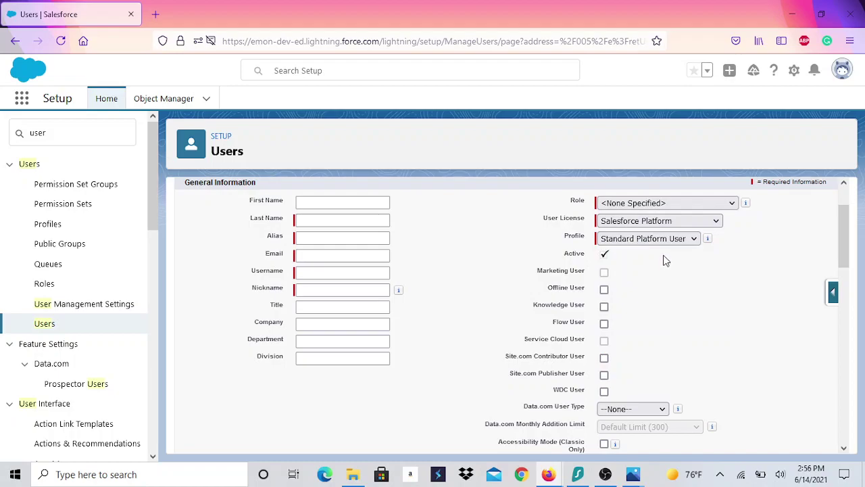
click(667, 242)
click(667, 243)
Review the remaining new user fields down to the locale and approver settings, and cancel the form
scroll(645, 350, down, 3)
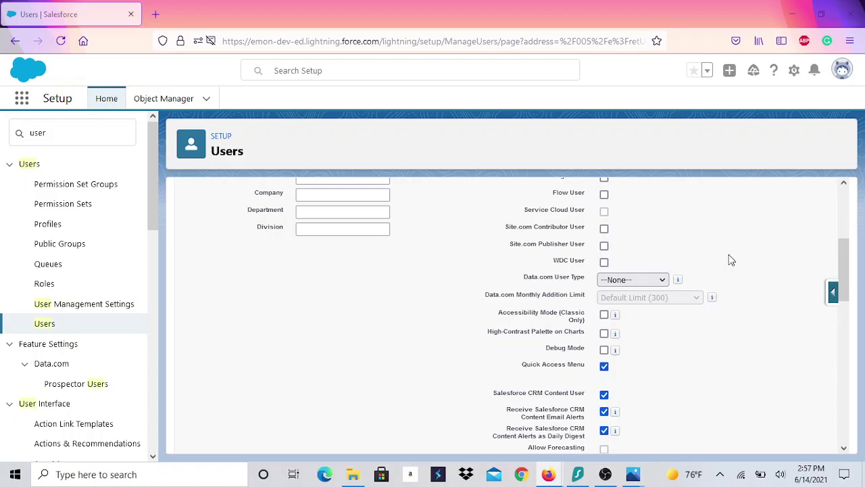
scroll(754, 284, down, 1)
scroll(755, 285, down, 3)
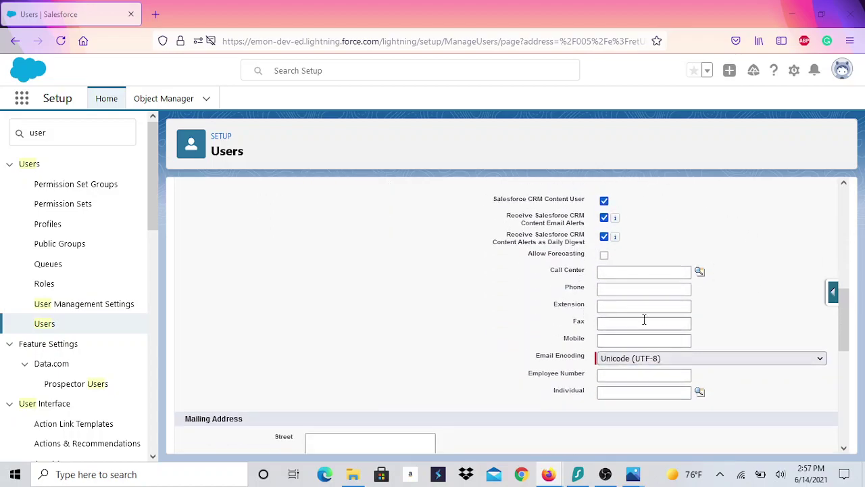
scroll(744, 315, down, 2)
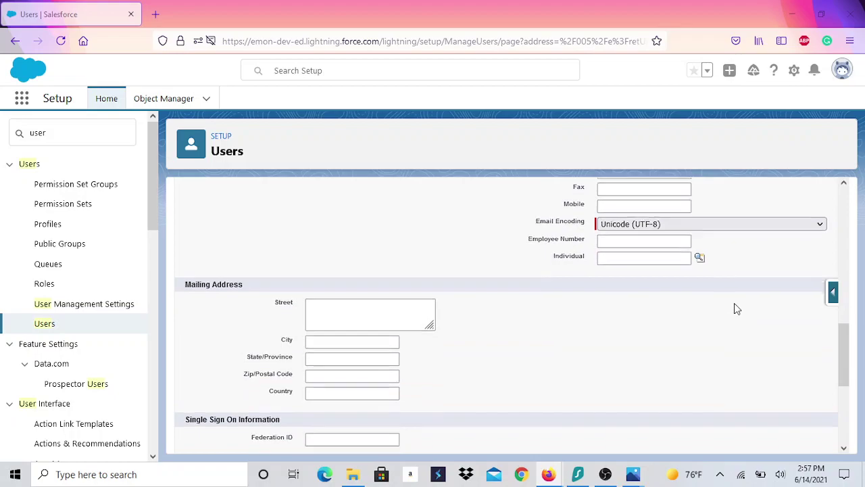
scroll(734, 305, down, 2)
scroll(553, 346, down, 2)
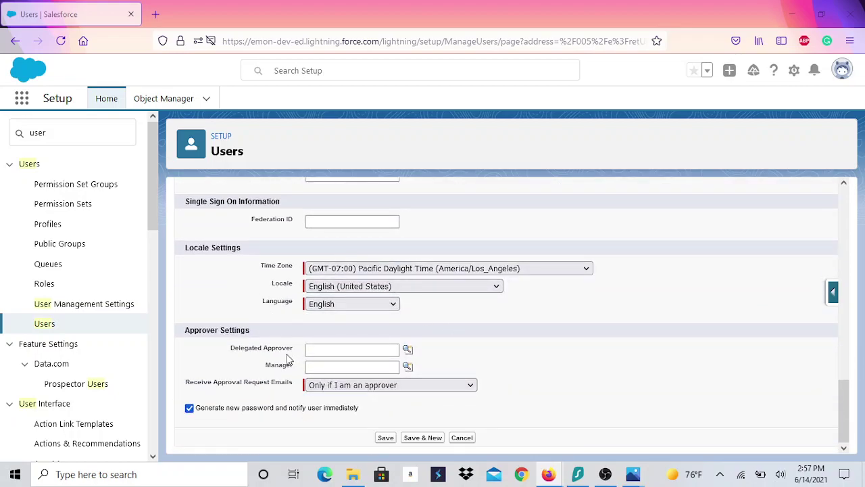
click(468, 444)
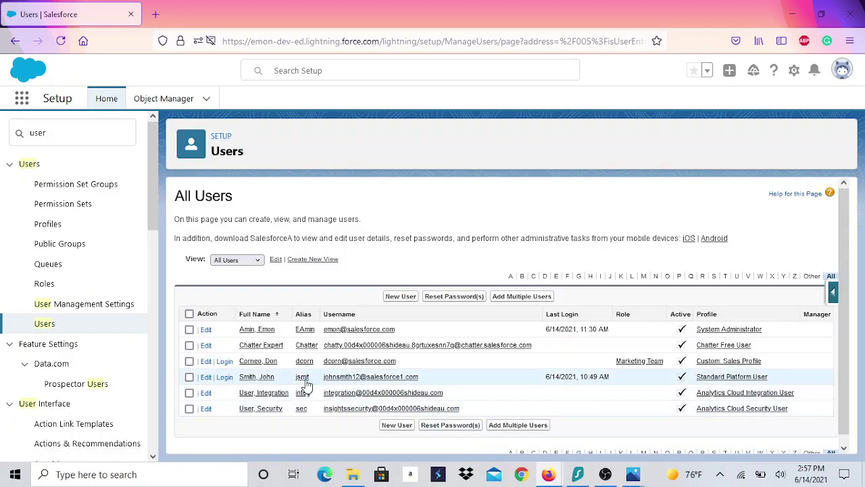
Open the record of the user with the Standard Platform User profile and examine its details, permission assignments and login history
click(257, 377)
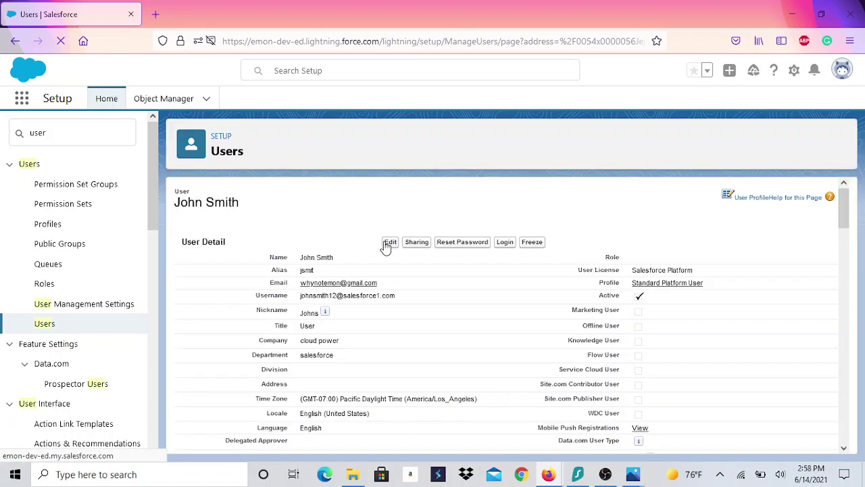
mouse_move(384, 246)
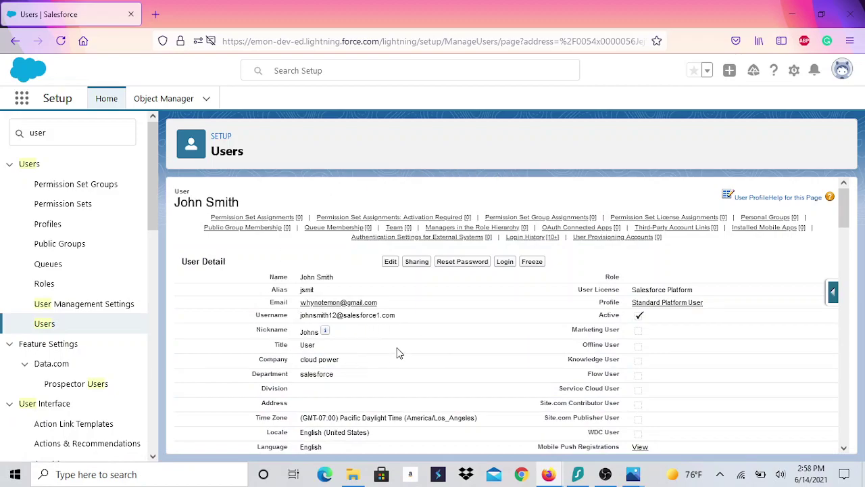
scroll(398, 351, down, 2)
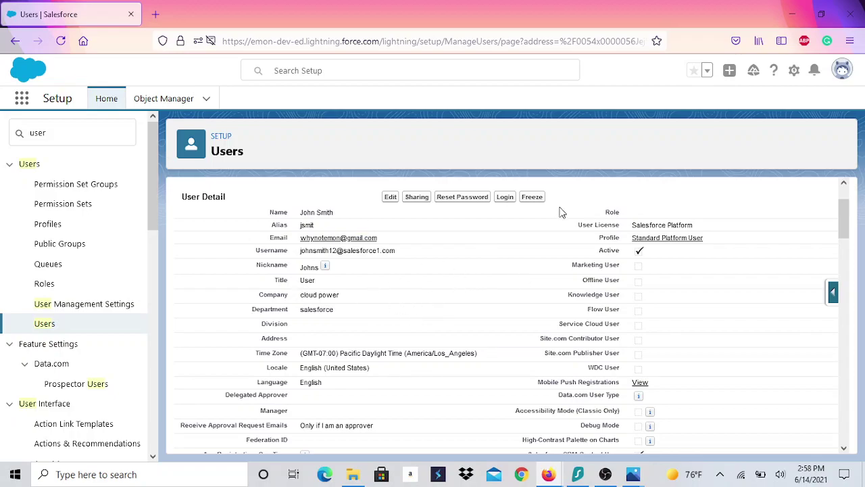
scroll(548, 227, down, 15)
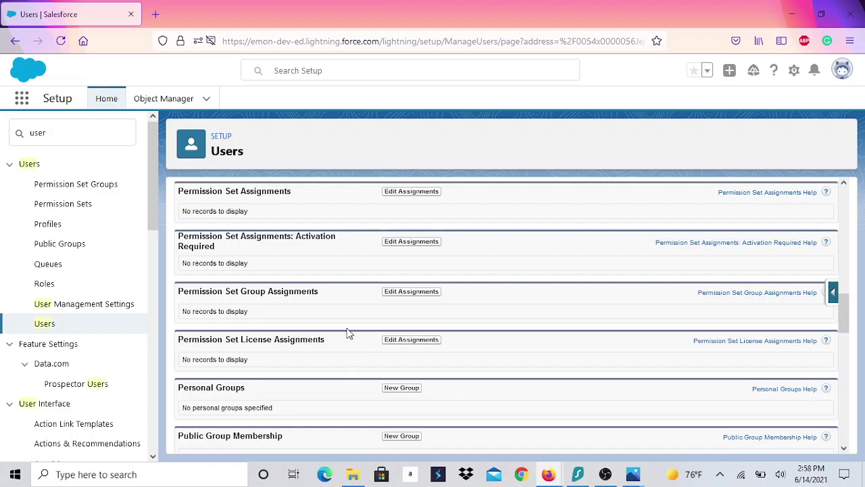
scroll(347, 332, down, 3)
scroll(347, 334, down, 2)
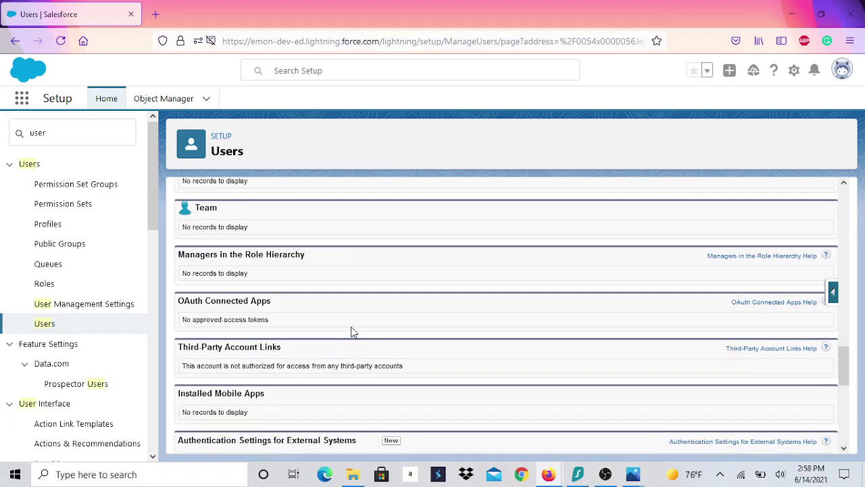
scroll(353, 327, down, 2)
scroll(369, 323, down, 3)
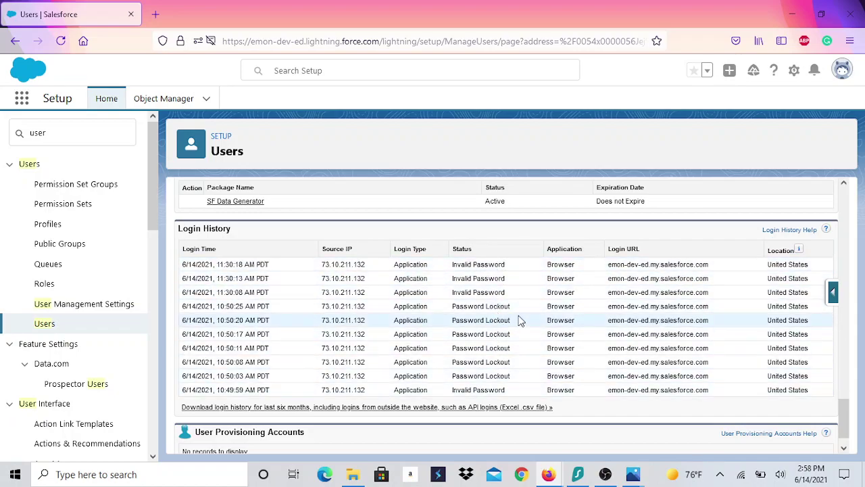
scroll(508, 378, down, 5)
scroll(508, 380, up, 10)
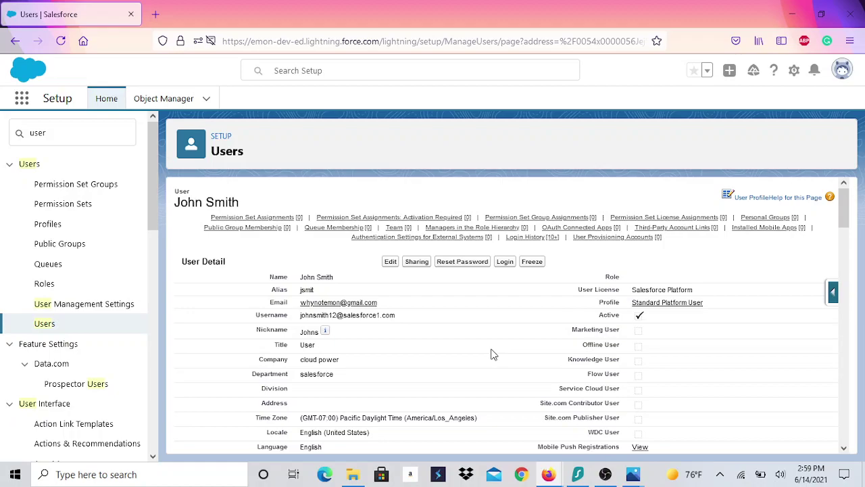
Examine the user's managed packages and login history entries again, including their times and statuses
scroll(493, 355, down, 20)
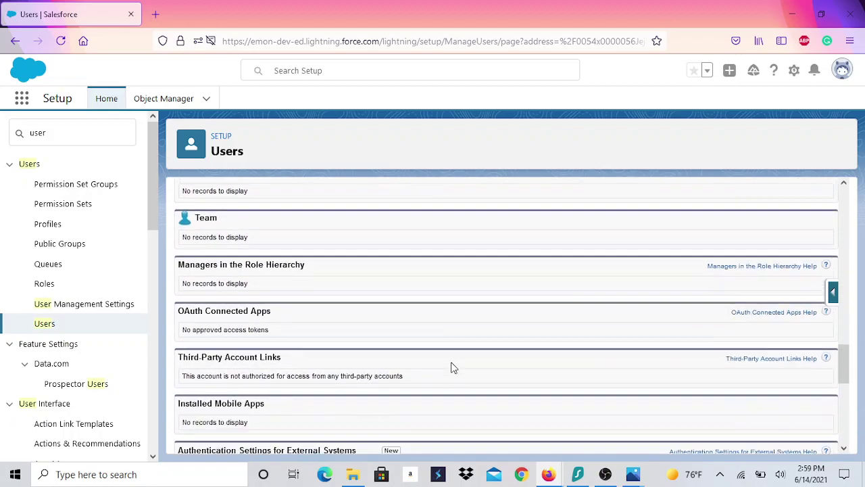
scroll(453, 365, up, 2)
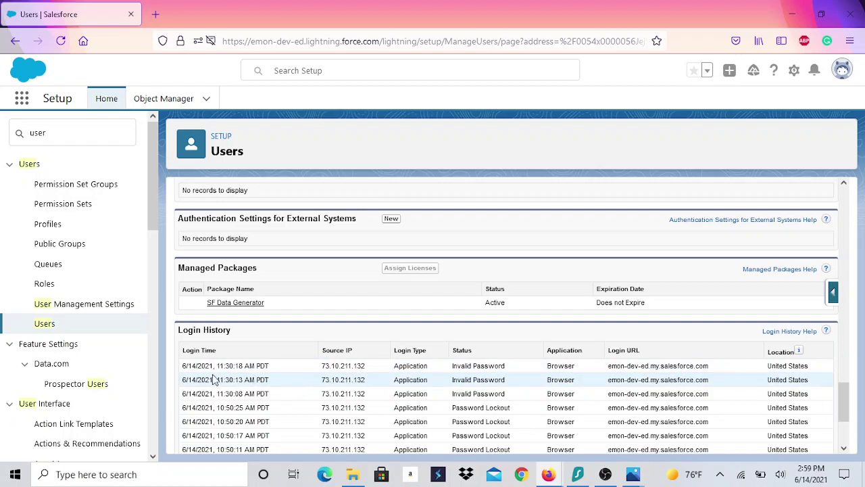
scroll(487, 397, up, 2)
scroll(486, 394, down, 2)
scroll(483, 390, up, 10)
scroll(477, 391, up, 10)
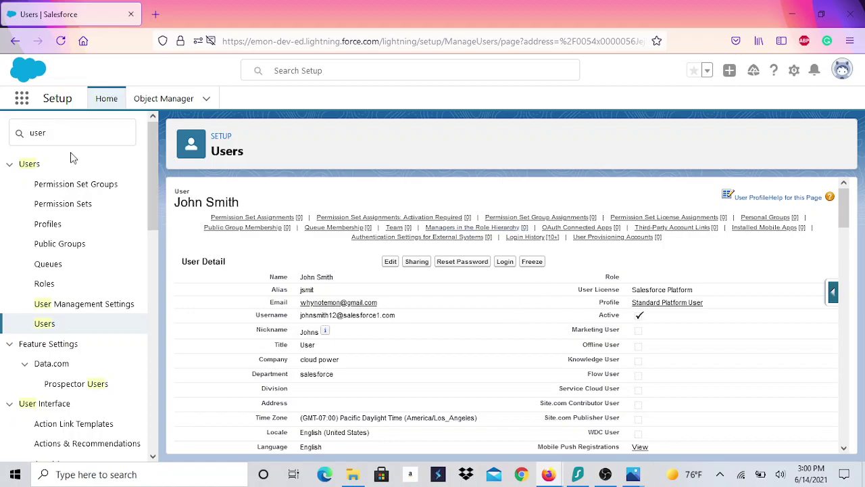
Search the setup options for "password" and open the Password Policies settings
drag(75, 133, 1, 128)
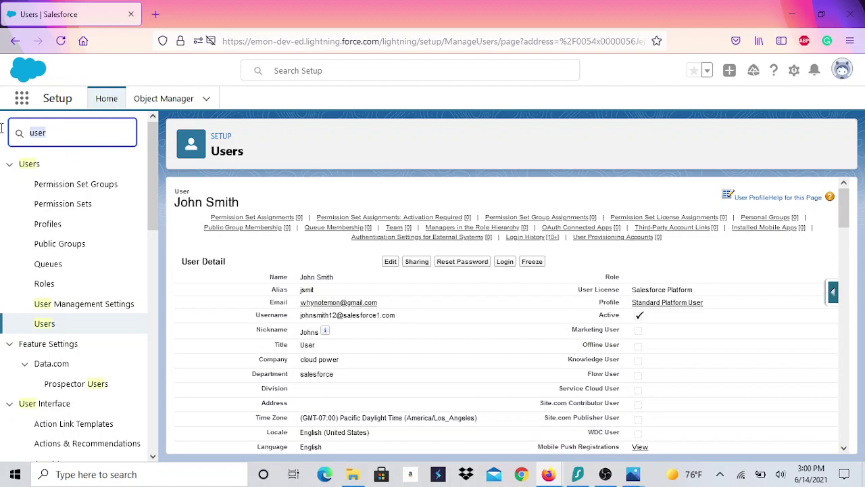
text(password)
click(83, 205)
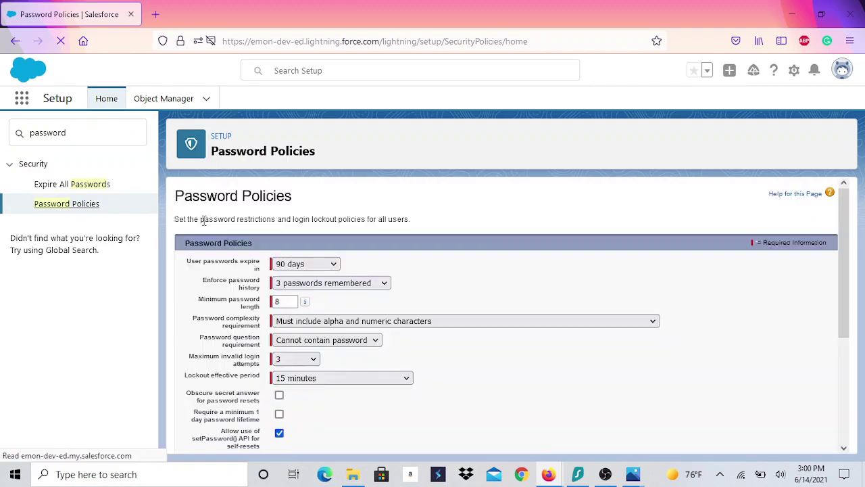
scroll(352, 360, down, 2)
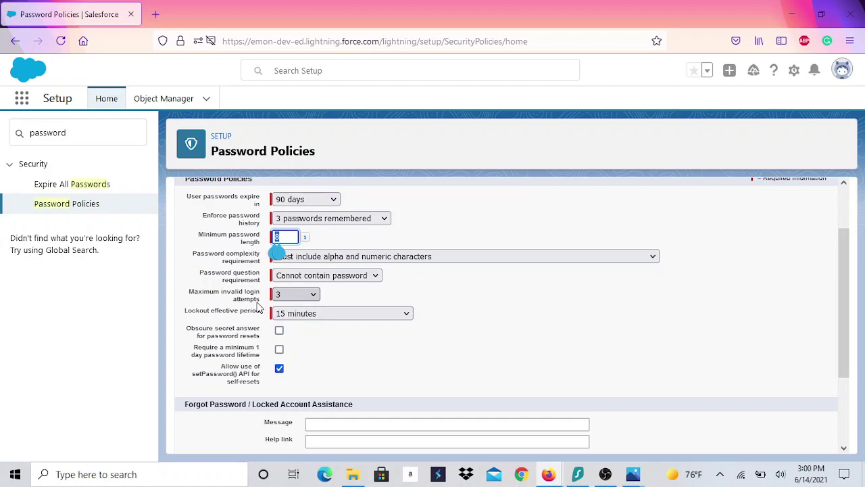
Examine the options for maximum invalid login attempts and the lockout effective period, keeping 3 attempts and 15 minutes
click(314, 295)
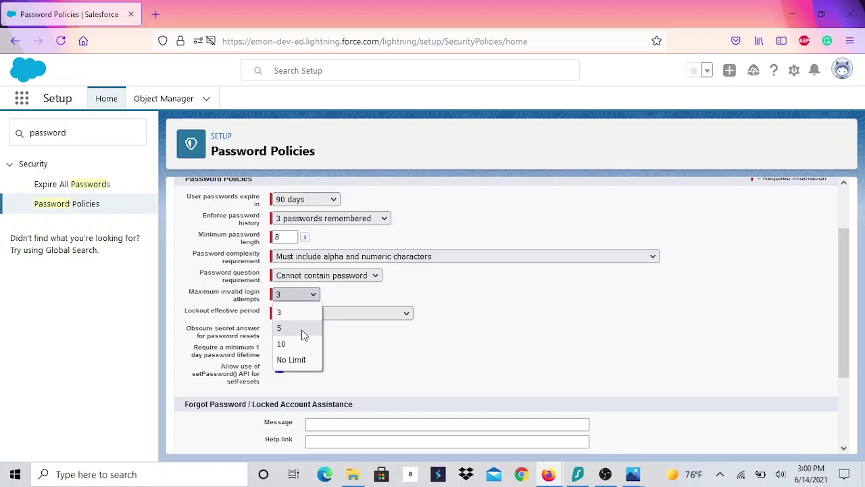
click(297, 311)
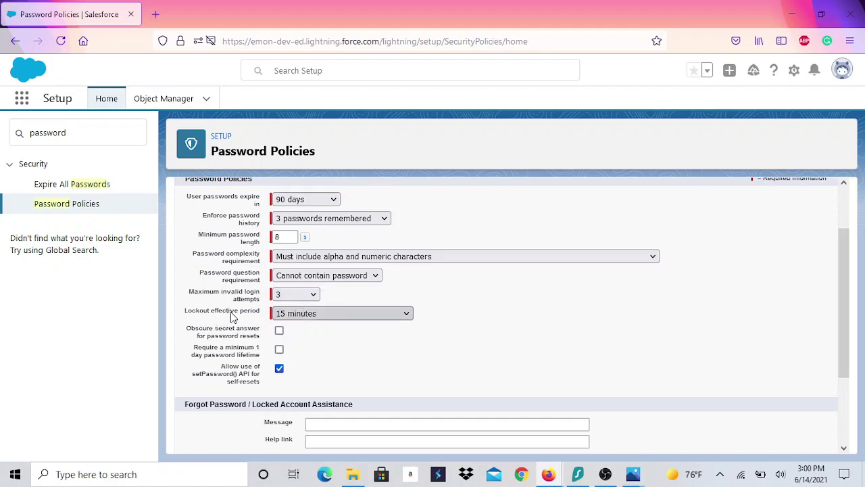
click(311, 314)
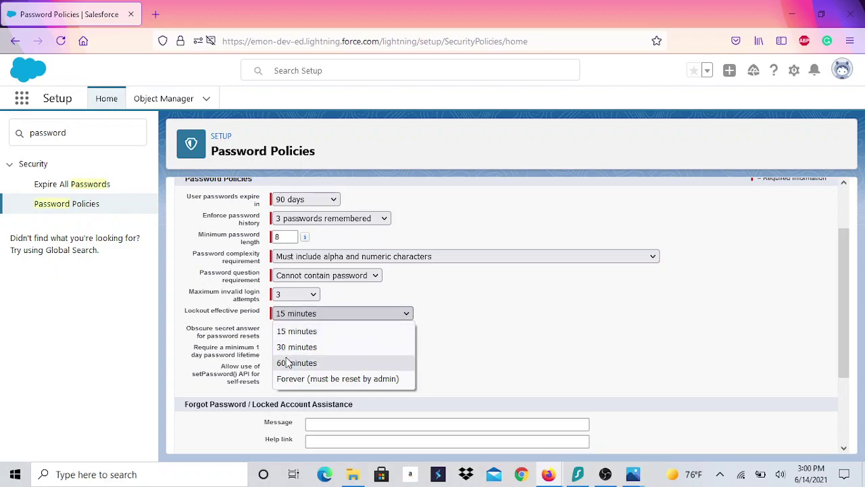
click(312, 316)
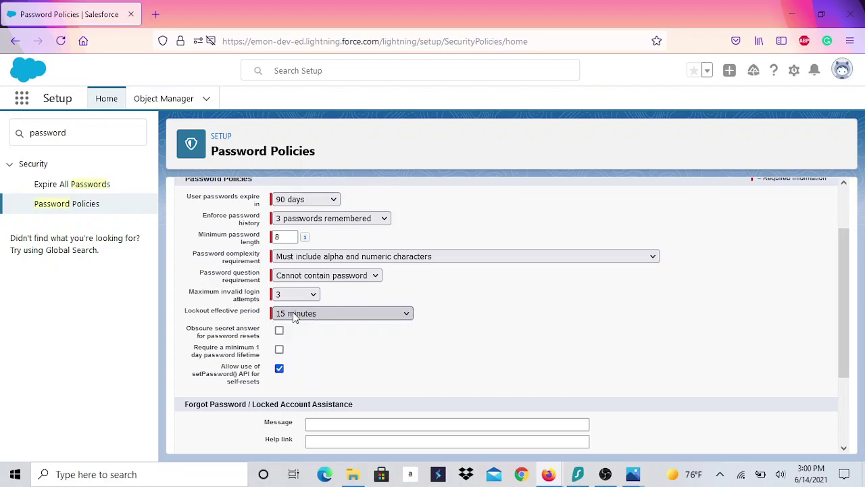
scroll(177, 318, up, 2)
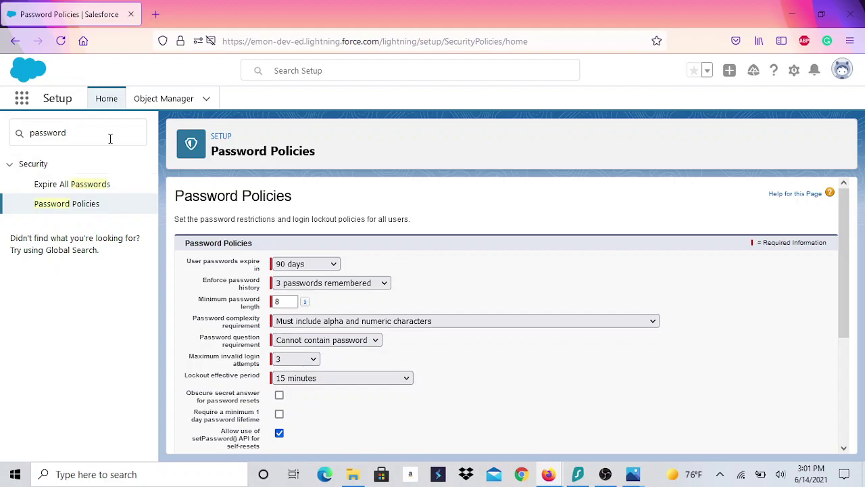
Search the setup options for "user", open the Users list, and open the record of the user with the Standard Platform User profile
drag(110, 136, 2, 138)
text(us)
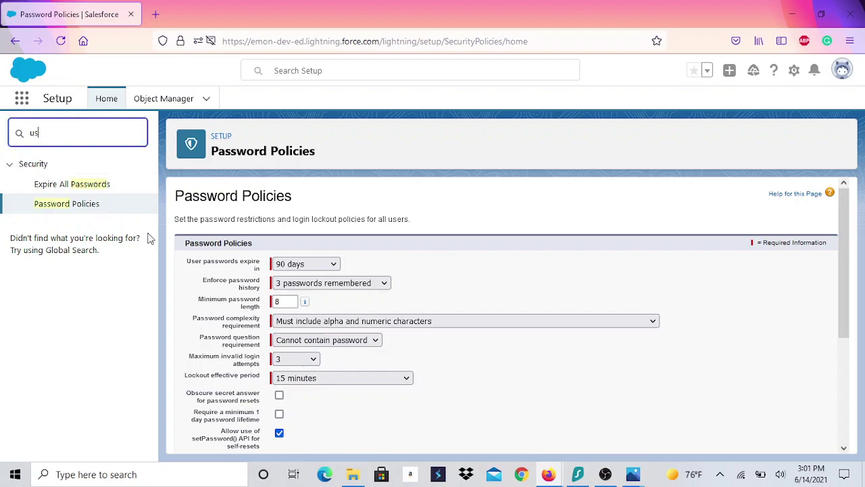
text(er)
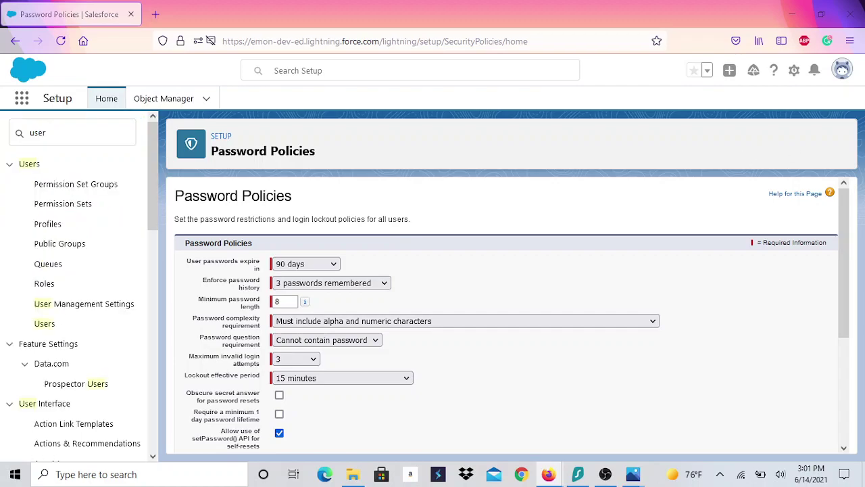
click(49, 326)
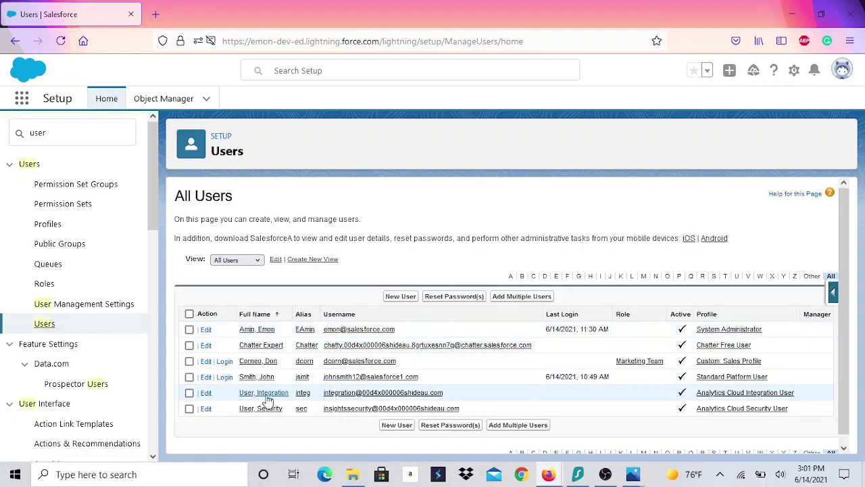
click(255, 377)
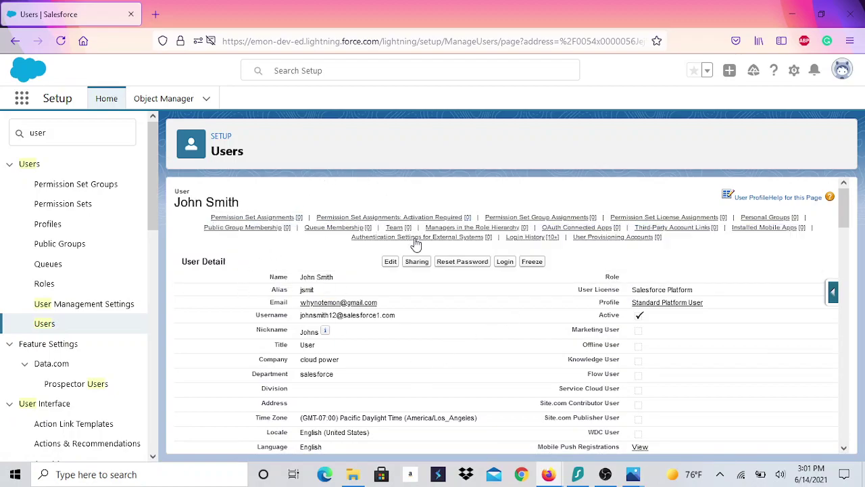
Freeze the open user's account, unfreeze it, and return to the list of all users
click(532, 262)
click(535, 264)
click(46, 324)
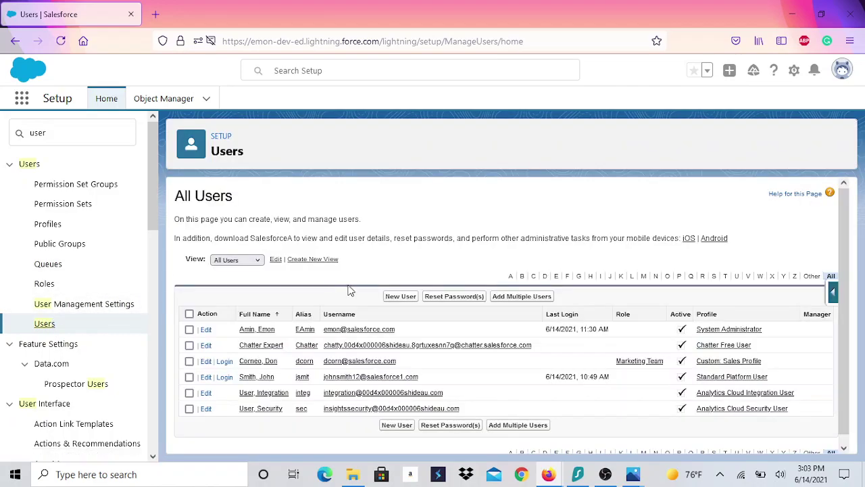
Open the form for adding multiple users and examine the available licenses and the role hierarchy
click(520, 296)
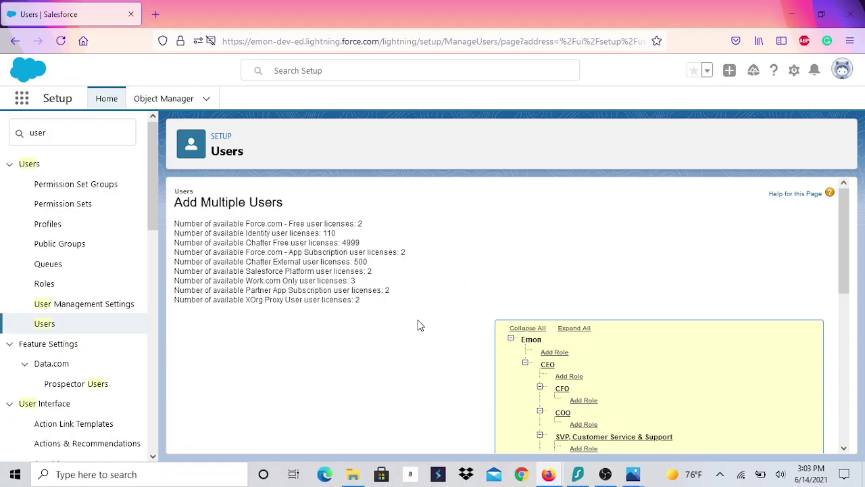
scroll(417, 326, down, 5)
scroll(417, 326, up, 3)
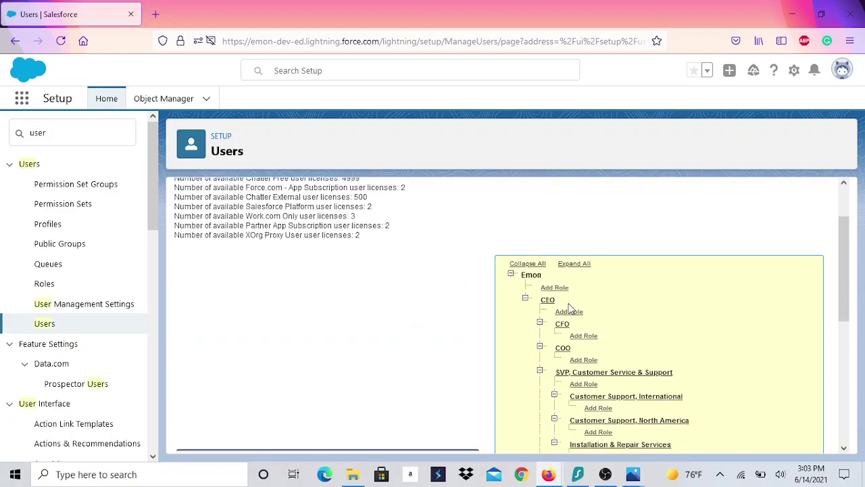
scroll(582, 346, down, 5)
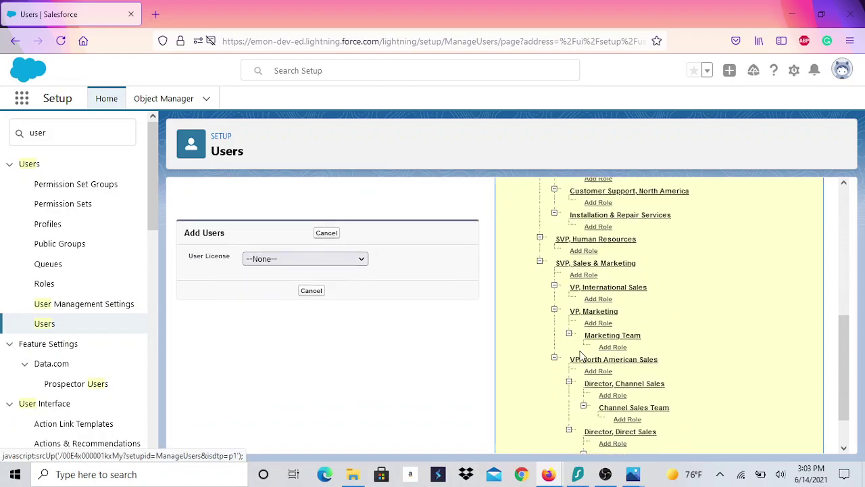
scroll(581, 352, up, 4)
scroll(582, 357, down, 5)
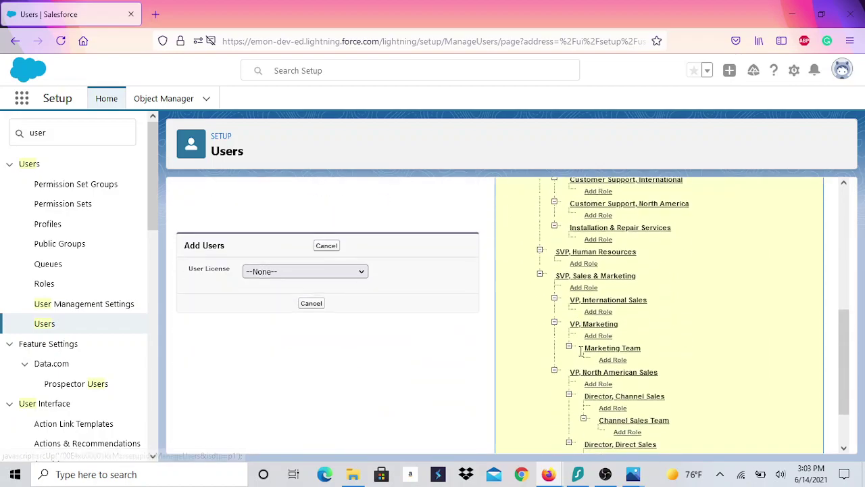
scroll(582, 357, up, 6)
scroll(578, 355, down, 5)
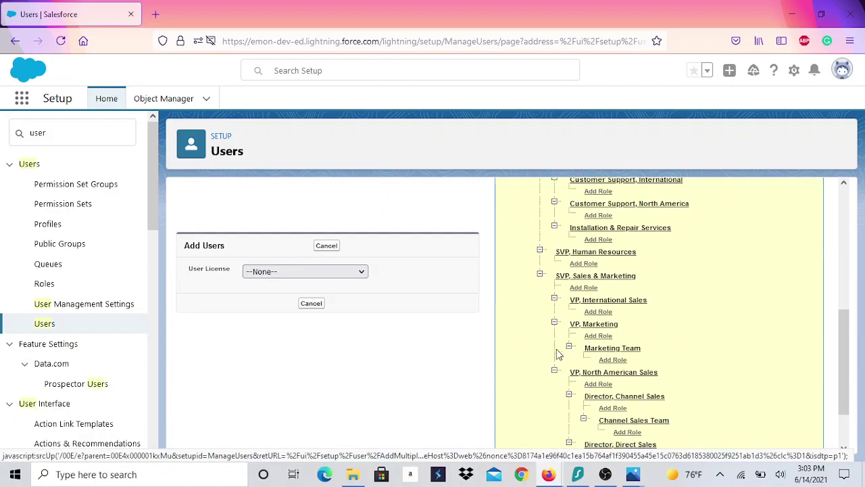
Choose the Chatter Free user license, review the new user entries down to the password notification option, and cancel the form
click(363, 273)
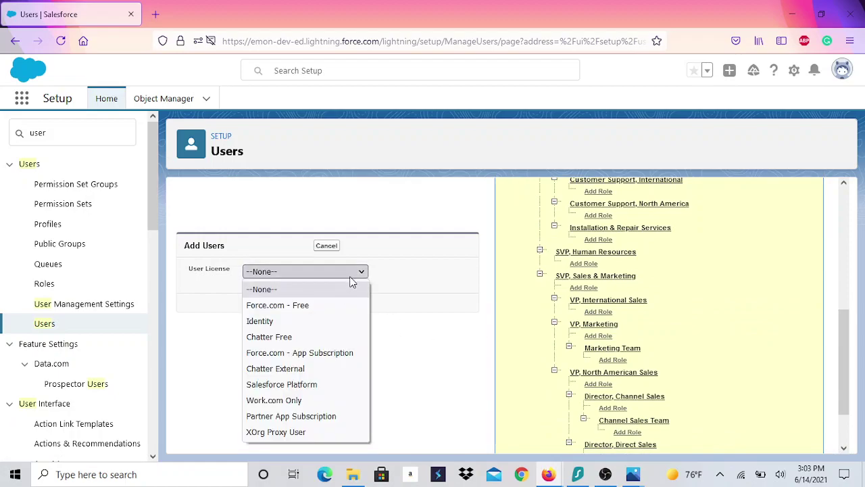
click(294, 339)
scroll(307, 359, down, 3)
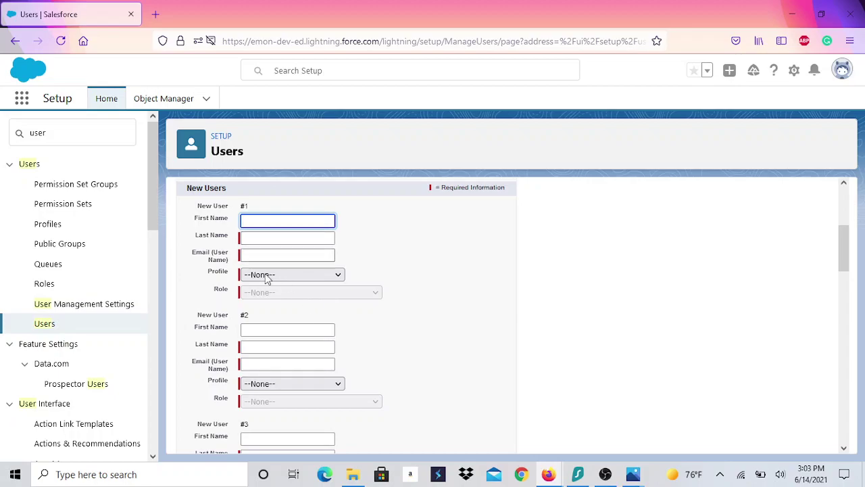
scroll(274, 323, down, 3)
scroll(274, 322, down, 10)
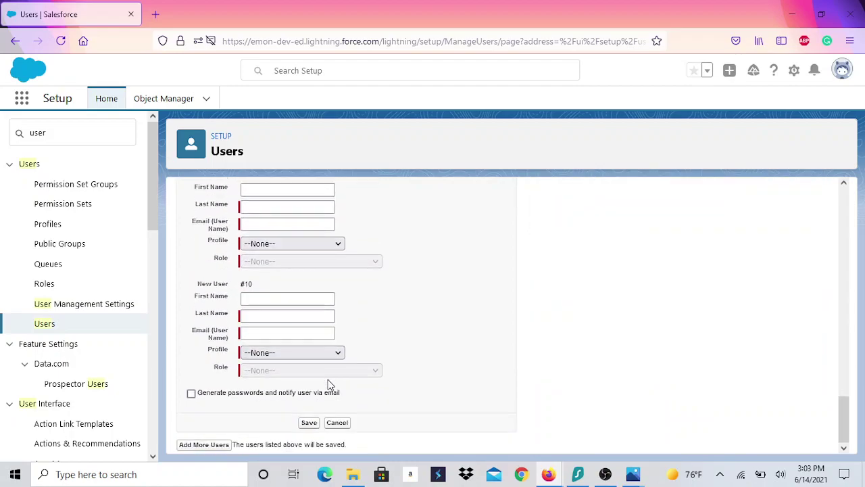
click(337, 426)
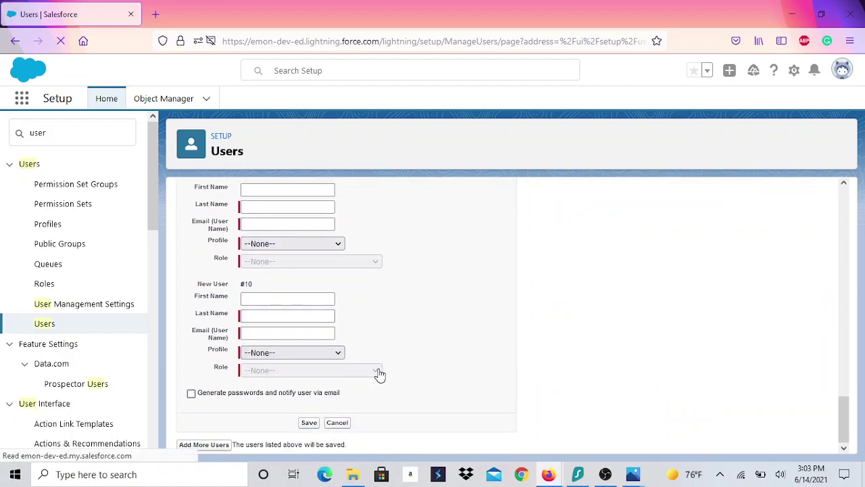